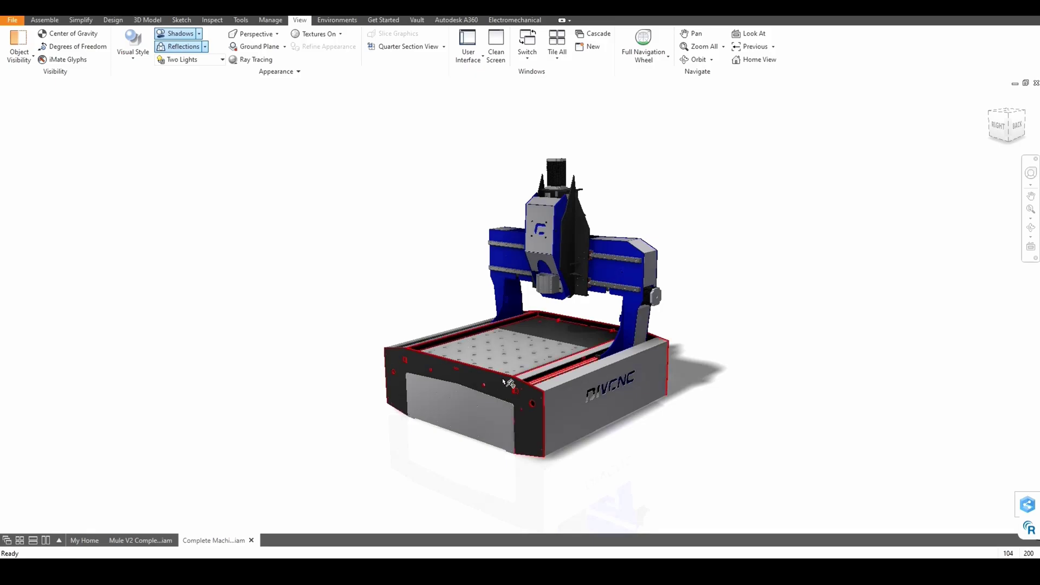
# - Zoom onto the bed, select the Aluminum machine top:1 plate from above, then orbit to a low front-side angle
pyautogui.scroll(-3, 504, 374)
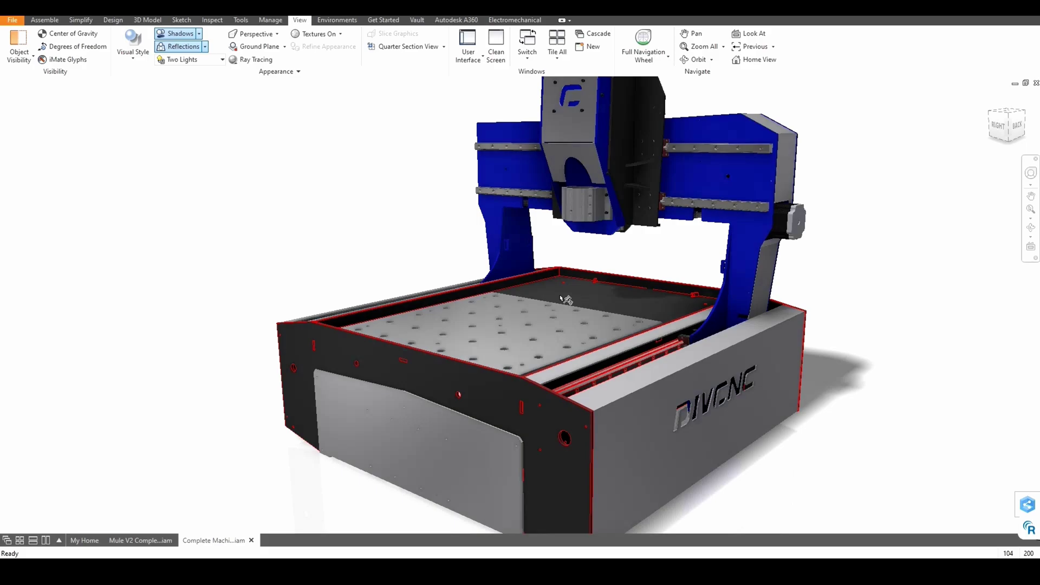
pyautogui.keyDown('shift'); pyautogui.moveTo(563, 299); pyautogui.dragTo(549, 295, button='middle'); pyautogui.keyUp('shift')
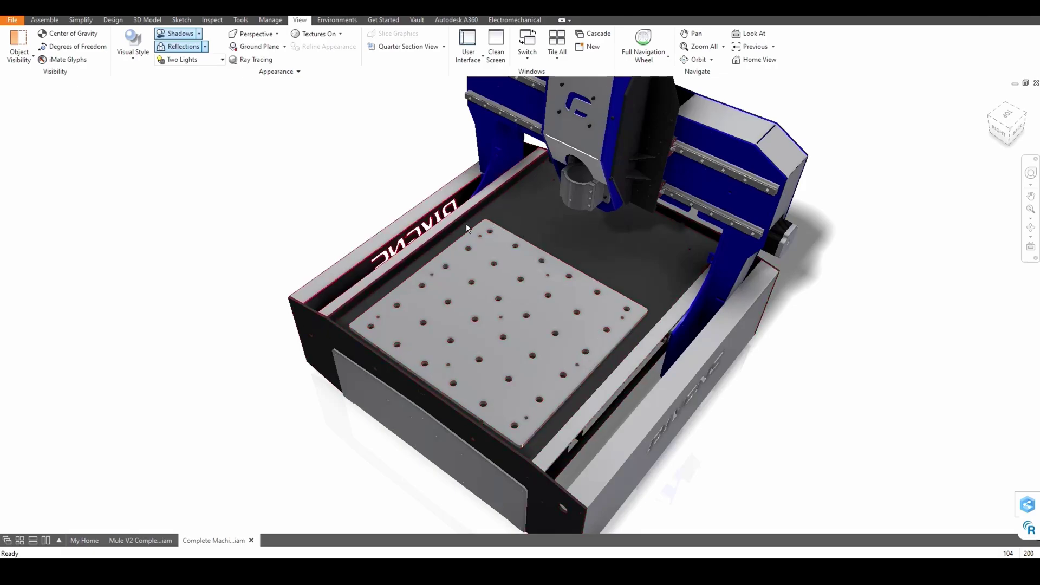
pyautogui.click(626, 323)
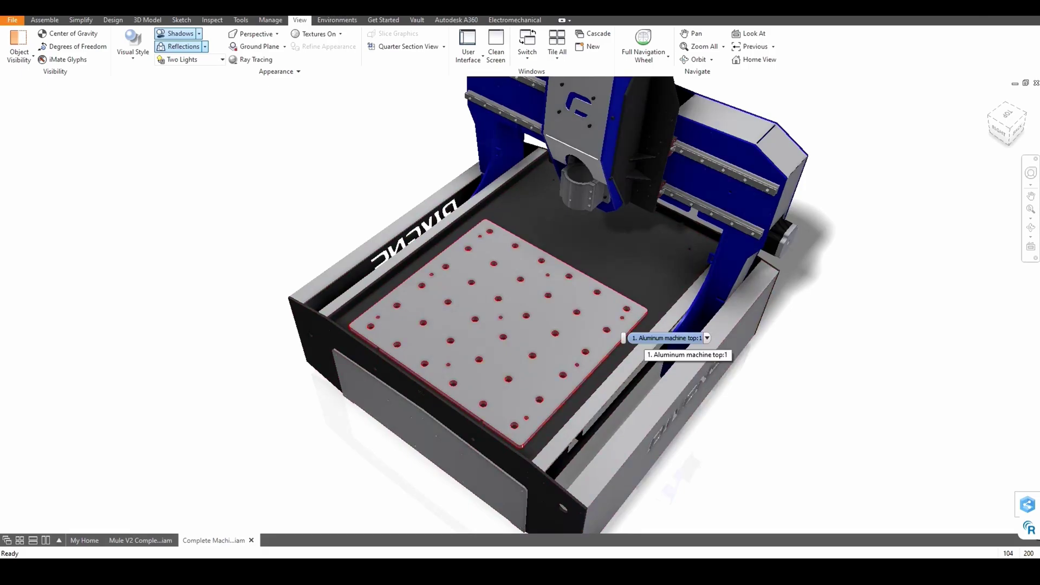
pyautogui.keyDown('shift'); pyautogui.moveTo(618, 298); pyautogui.dragTo(588, 317, button='middle'); pyautogui.keyUp('shift')
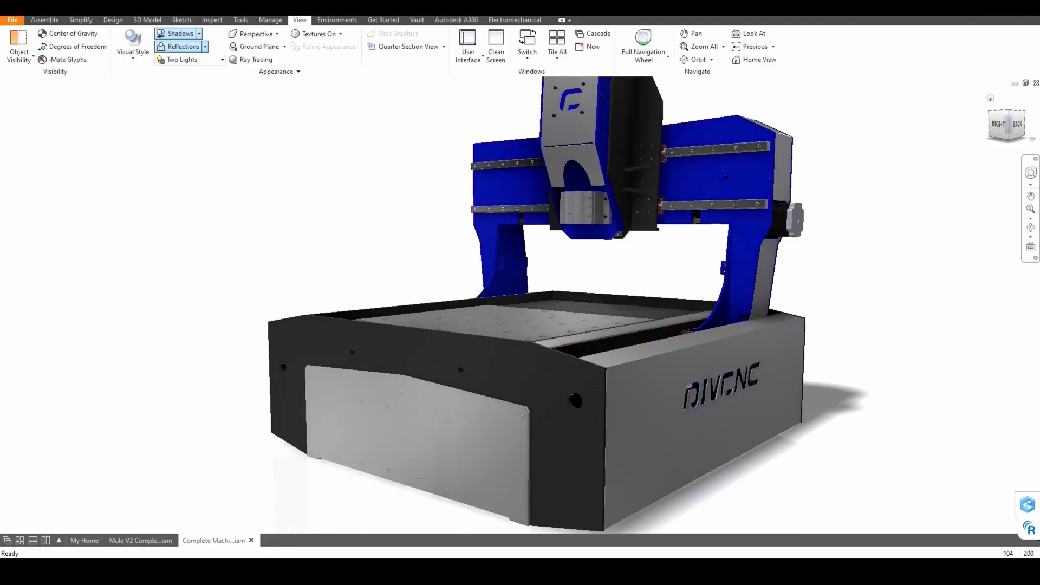
# - From the Right view, orbit underneath to inspect the two base drive motors, then orbit back above the gantry
pyautogui.click(1000, 133)
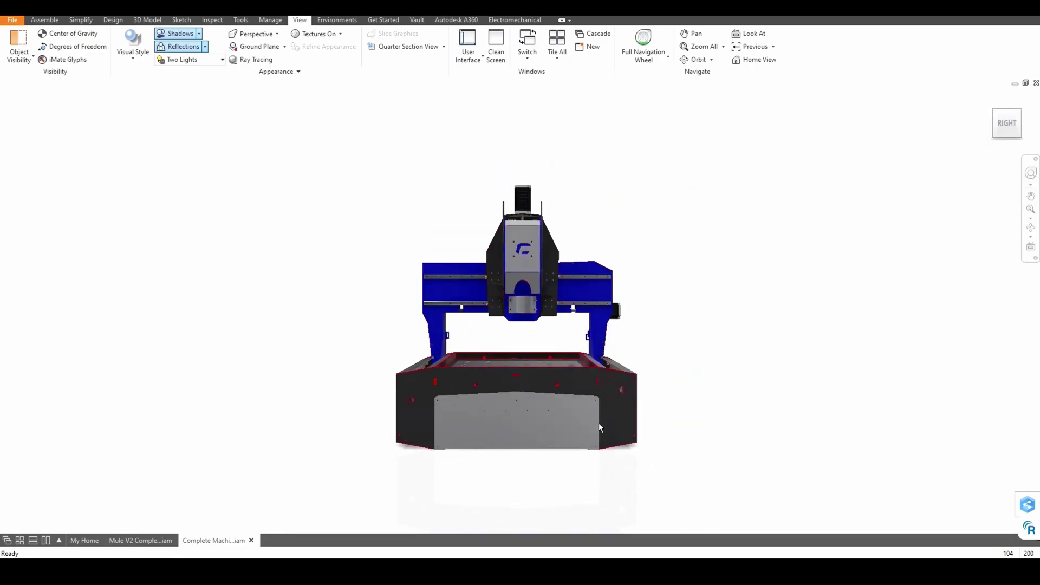
pyautogui.keyDown('shift'); pyautogui.moveTo(599, 424); pyautogui.dragTo(458, 335, button='middle'); pyautogui.keyUp('shift')
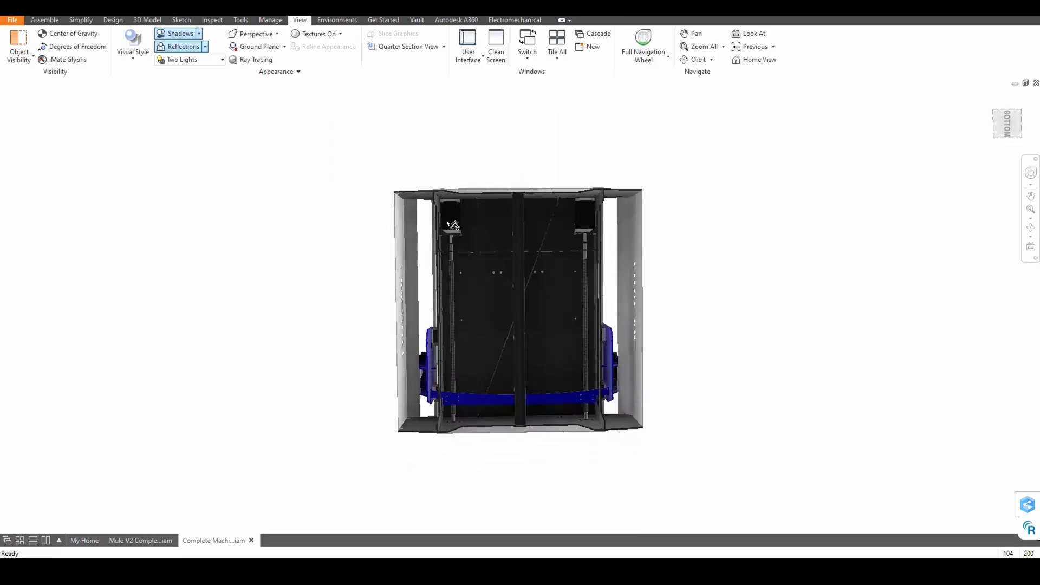
pyautogui.scroll(4, 454, 233)
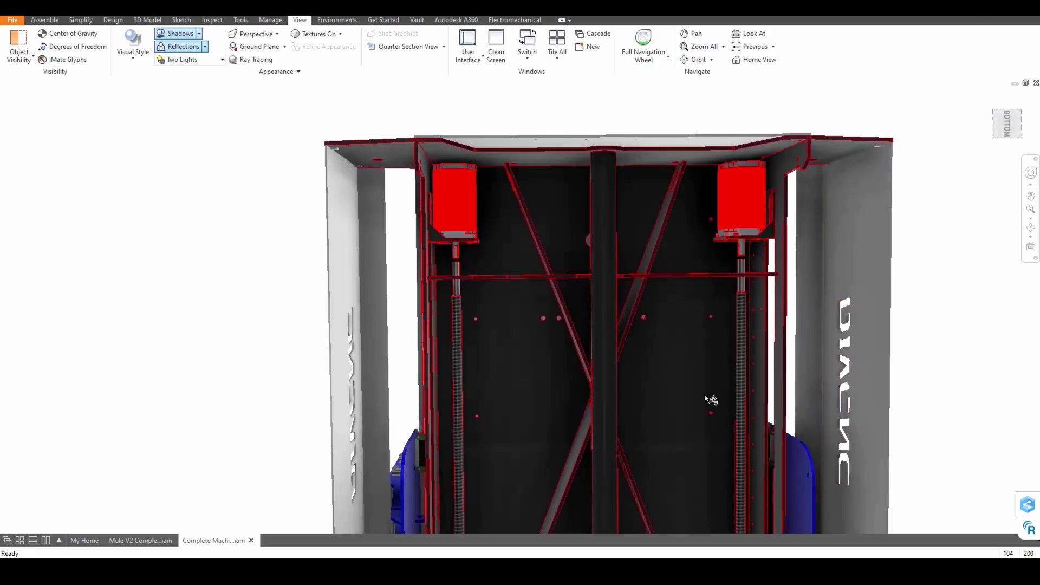
pyautogui.keyDown('shift'); pyautogui.moveTo(691, 414); pyautogui.dragTo(628, 466, button='middle'); pyautogui.keyUp('shift')
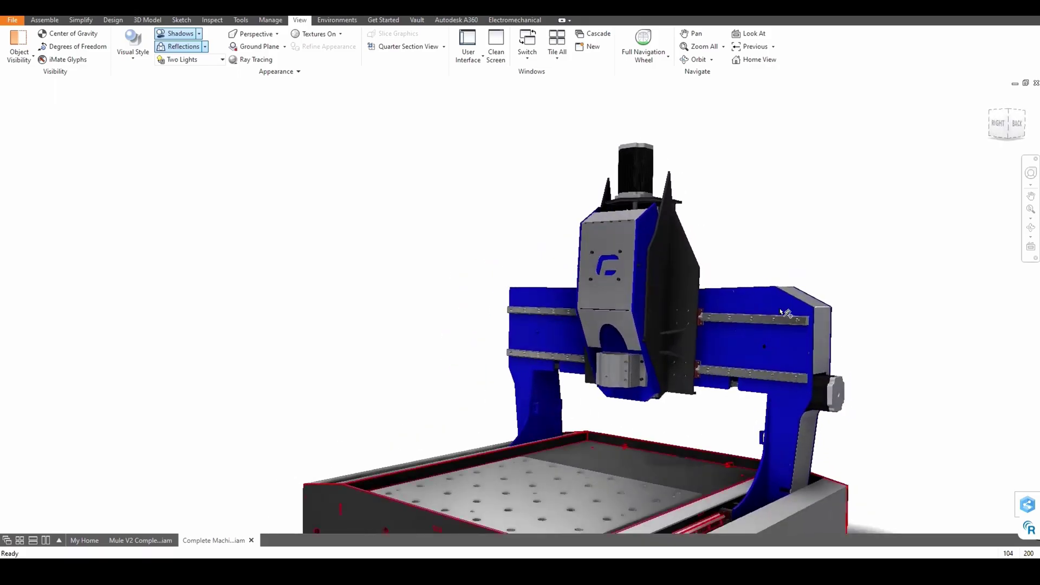
# - Cycle through the Back, Left, Left/Front, Front, Front/Right and Right views, then tilt to a three-quarter view
pyautogui.click(1015, 130)
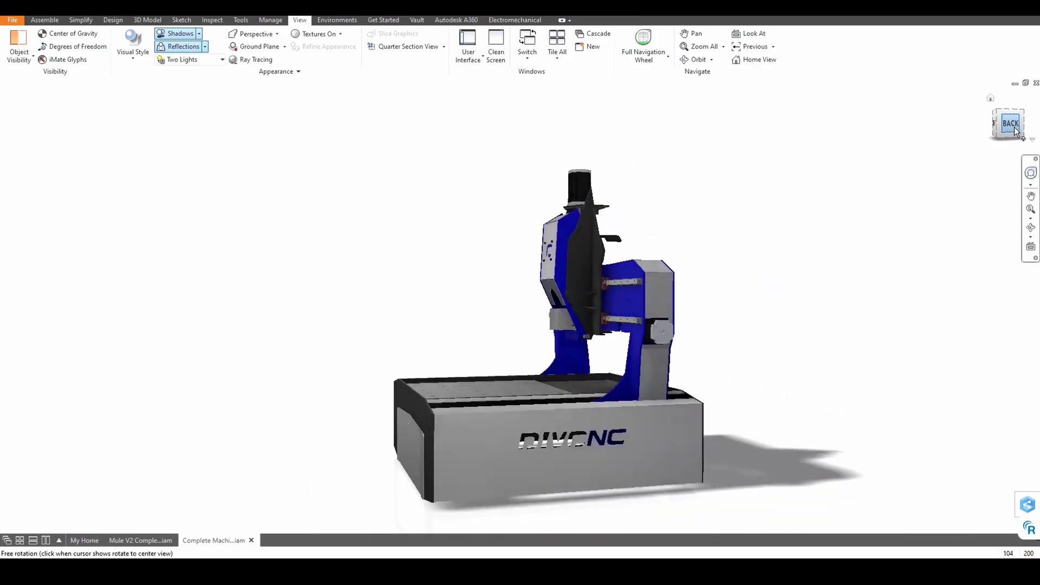
pyautogui.click(1024, 123)
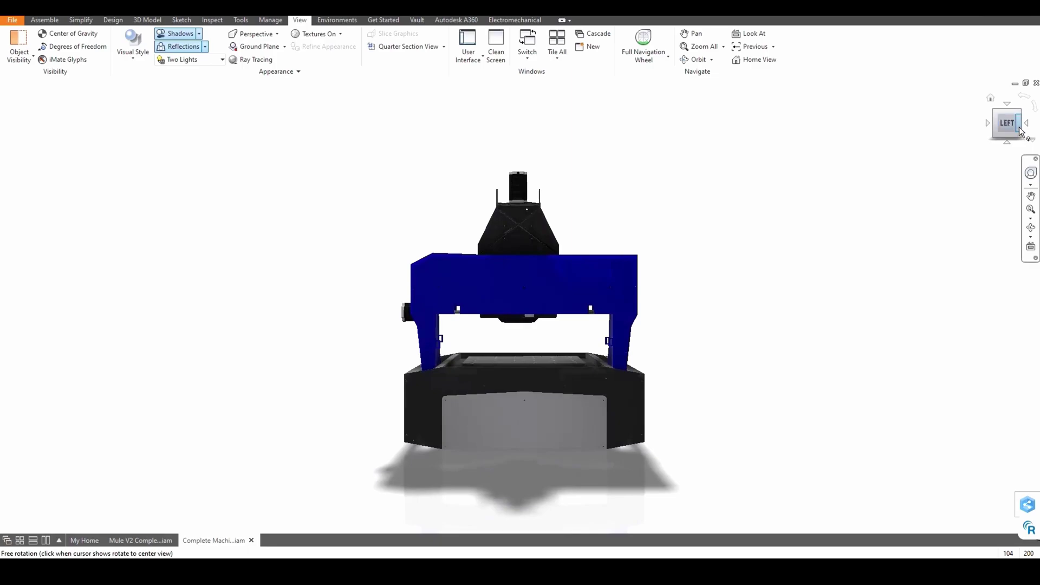
pyautogui.click(1019, 129)
pyautogui.click(1018, 128)
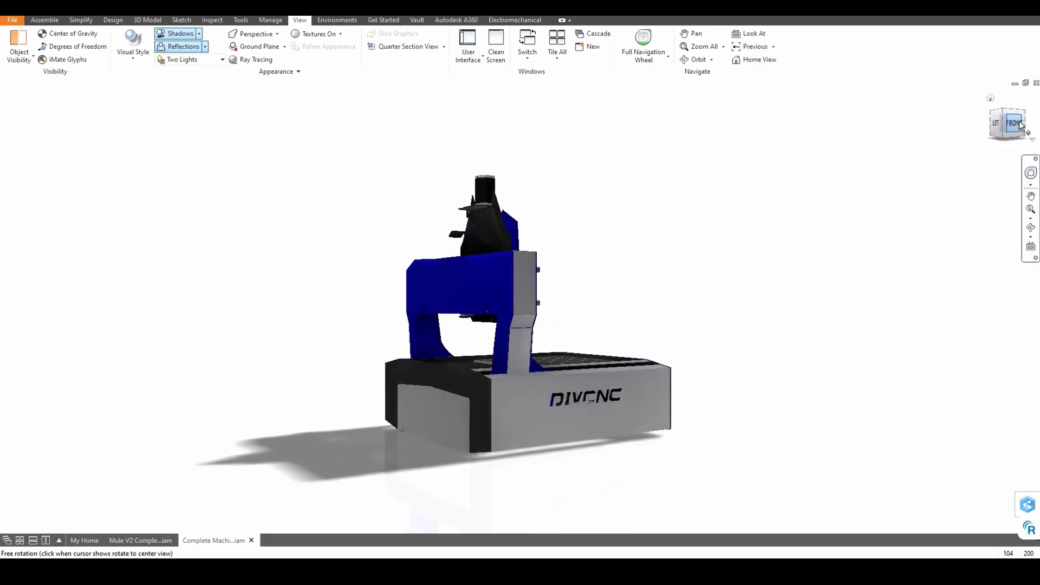
pyautogui.click(1018, 129)
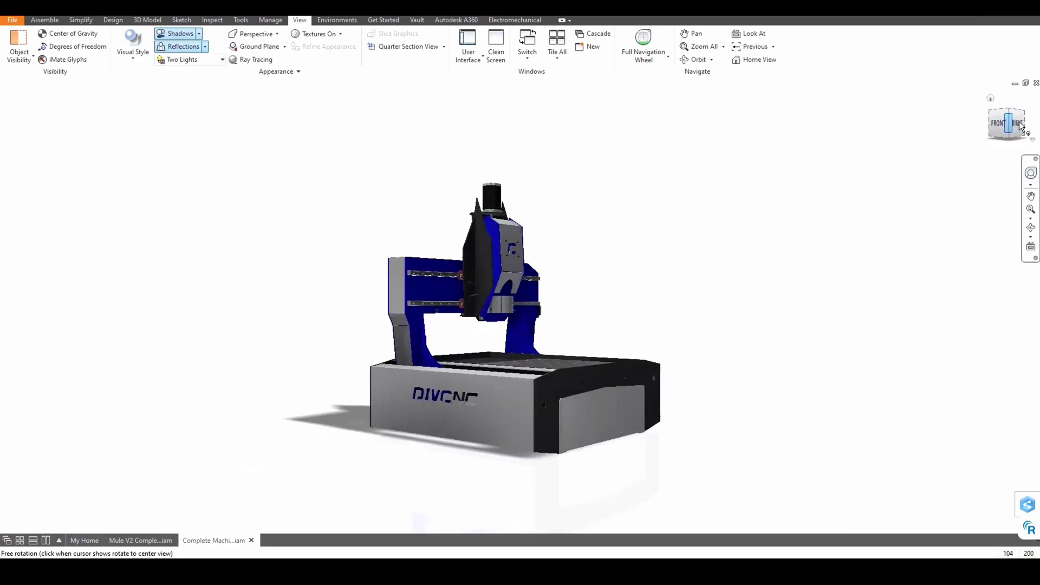
pyautogui.click(1016, 129)
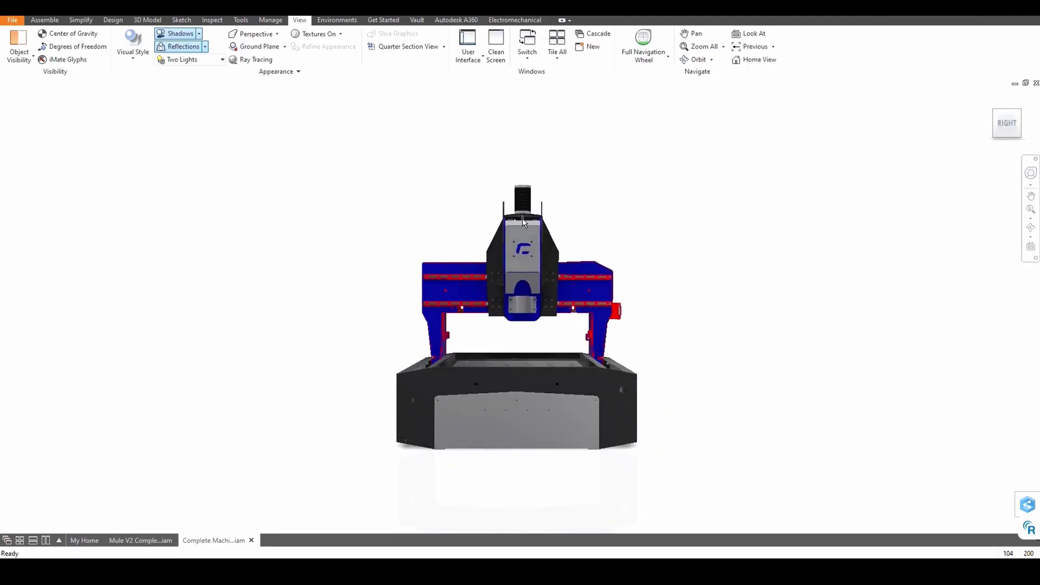
pyautogui.keyDown('shift'); pyautogui.moveTo(530, 303); pyautogui.dragTo(556, 312, button='middle'); pyautogui.keyUp('shift')
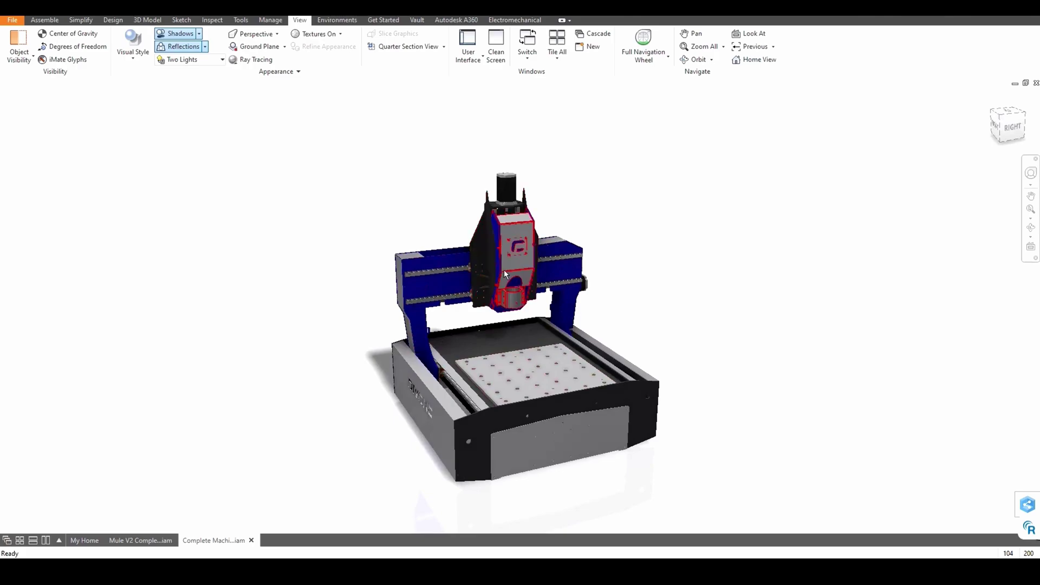
# - Inspect the Z axis carriage close up, then compare it against the whole-machine and underside views
pyautogui.moveTo(504, 269)
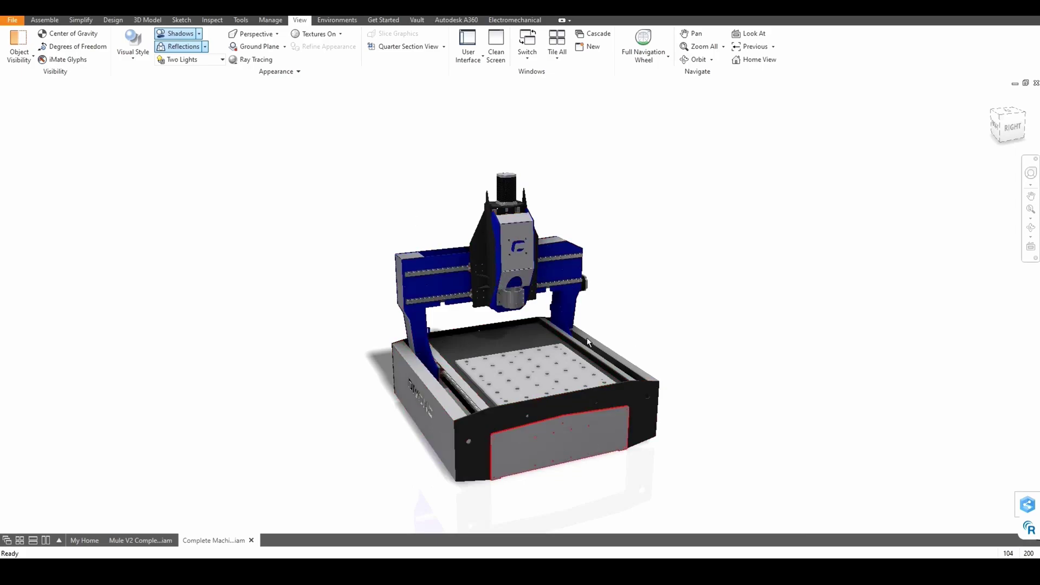
pyautogui.keyDown('shift'); pyautogui.moveTo(541, 300); pyautogui.dragTo(144, 157, button='middle'); pyautogui.keyUp('shift')
pyautogui.scroll(-5, 547, 351)
pyautogui.scroll(-2, 257, 170)
pyautogui.press('F5')
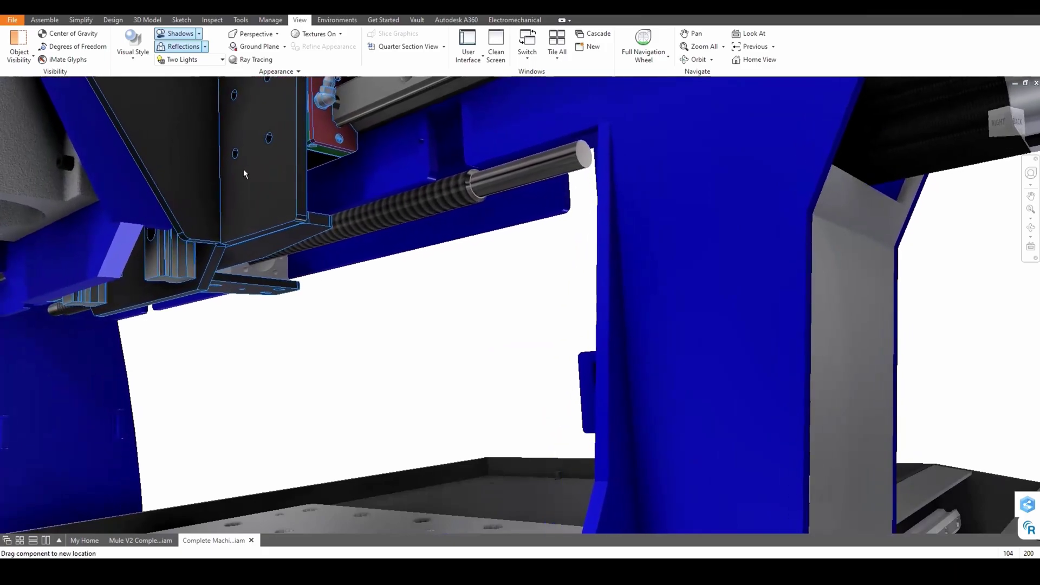
pyautogui.scroll(5, 303, 237)
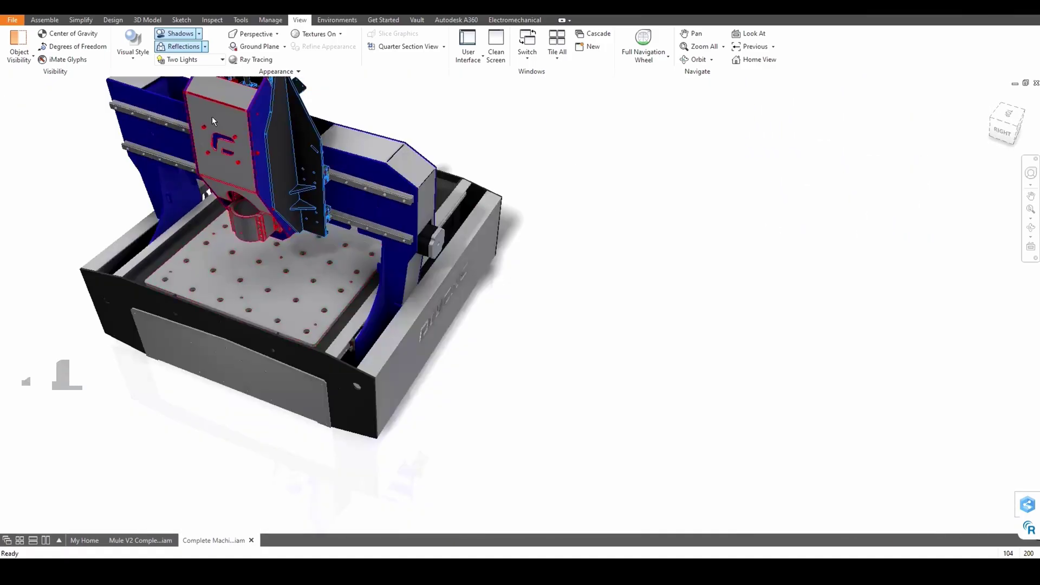
pyautogui.keyDown('shift'); pyautogui.moveTo(212, 116); pyautogui.dragTo(326, 236, button='middle'); pyautogui.keyUp('shift')
pyautogui.press('F5')
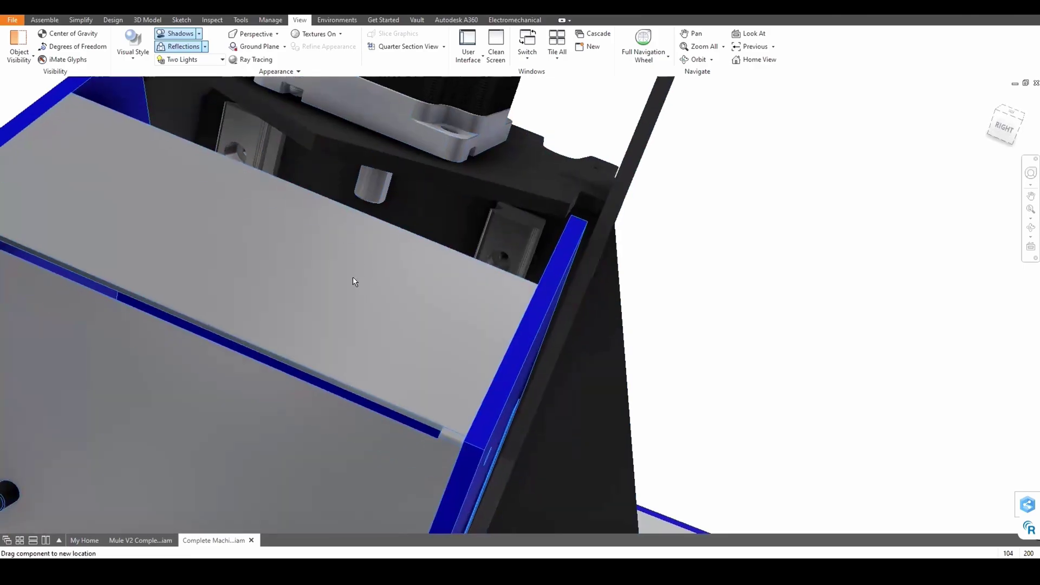
# - Drag the Z axis carriage and the blue carriage bar along the lead screws while viewing underneath and inside
pyautogui.moveTo(353, 281); pyautogui.dragTo(340, 311)
pyautogui.scroll(-10, 340, 311)
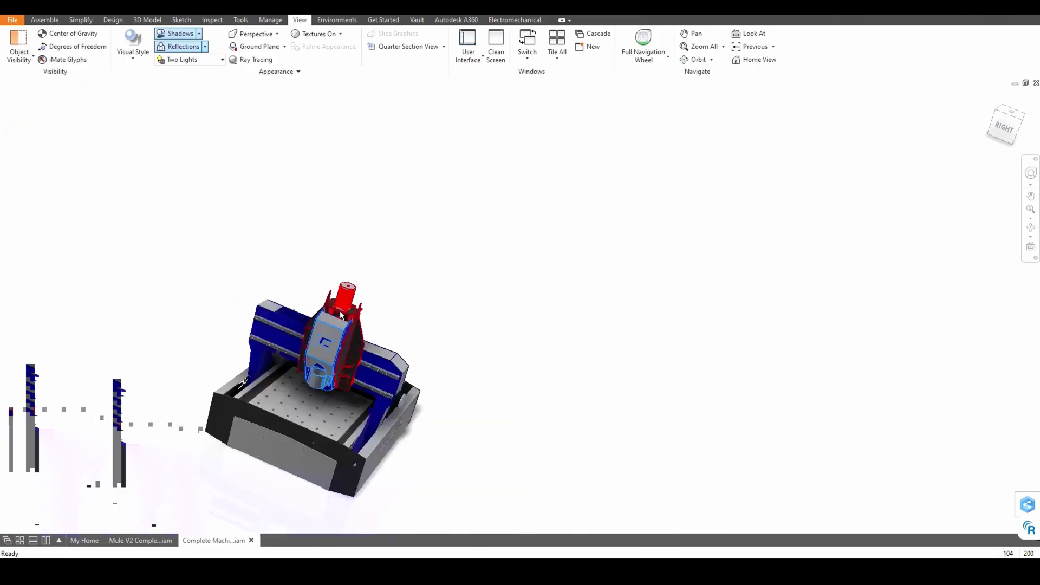
pyautogui.scroll(-5, 340, 310)
pyautogui.keyDown('shift'); pyautogui.moveTo(340, 311); pyautogui.dragTo(364, 313, button='middle'); pyautogui.keyUp('shift')
pyautogui.scroll(10, 378, 339)
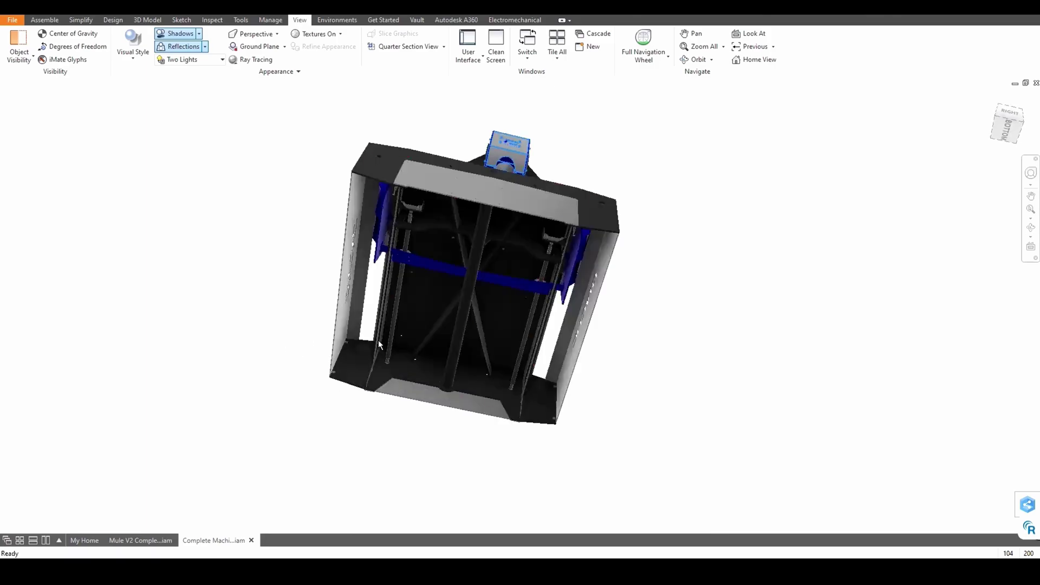
pyautogui.keyDown('shift'); pyautogui.moveTo(521, 239); pyautogui.dragTo(475, 244, button='middle'); pyautogui.keyUp('shift')
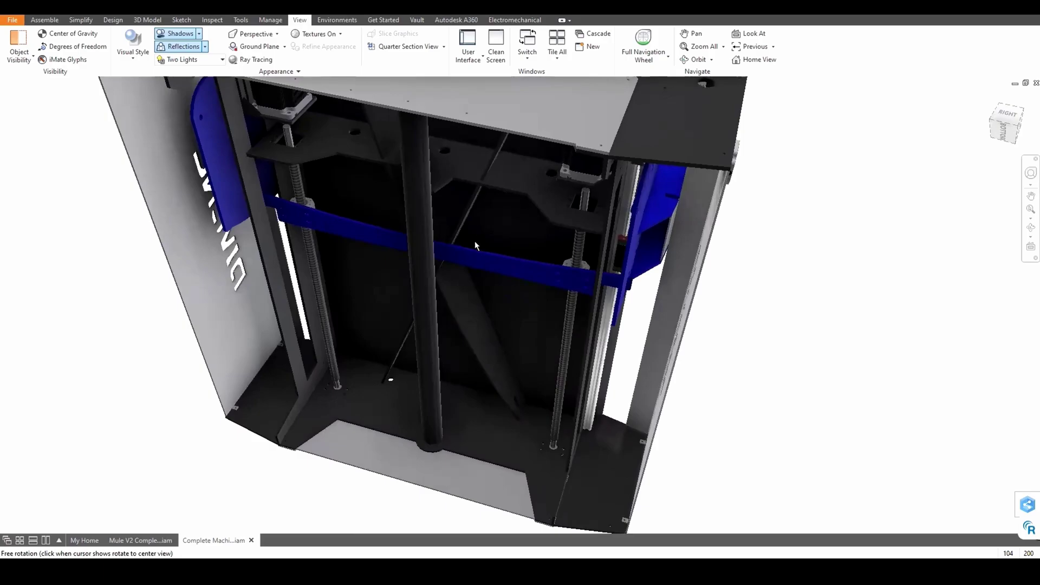
pyautogui.moveTo(472, 256); pyautogui.dragTo(465, 320)
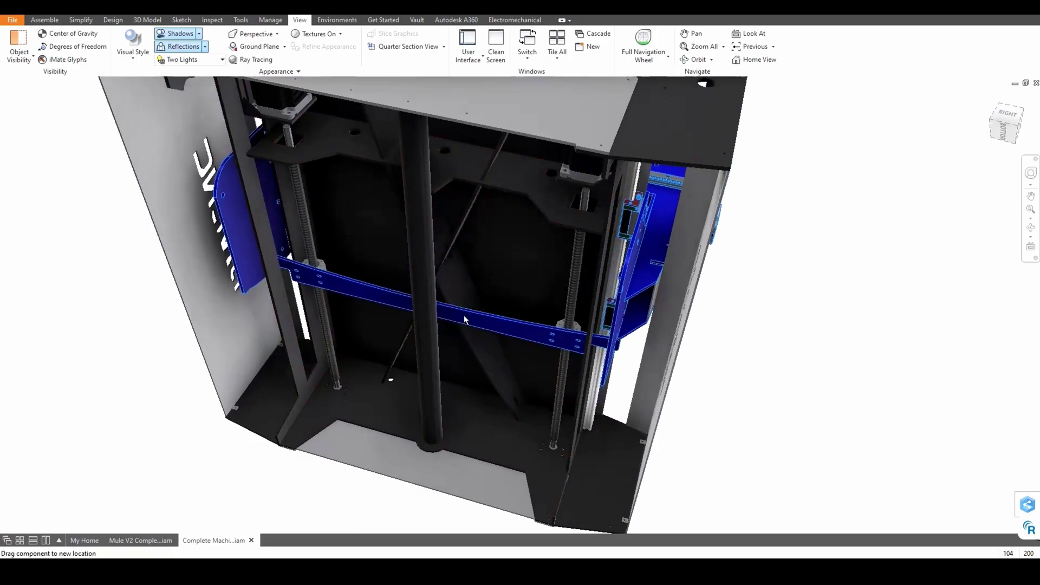
# - View the DIVCNC side panel, then zoom in on the perforated table from a raised three-quarter view
pyautogui.keyDown('shift'); pyautogui.moveTo(468, 307); pyautogui.dragTo(250, 302, button='middle'); pyautogui.keyUp('shift')
pyautogui.scroll(5, 469, 304)
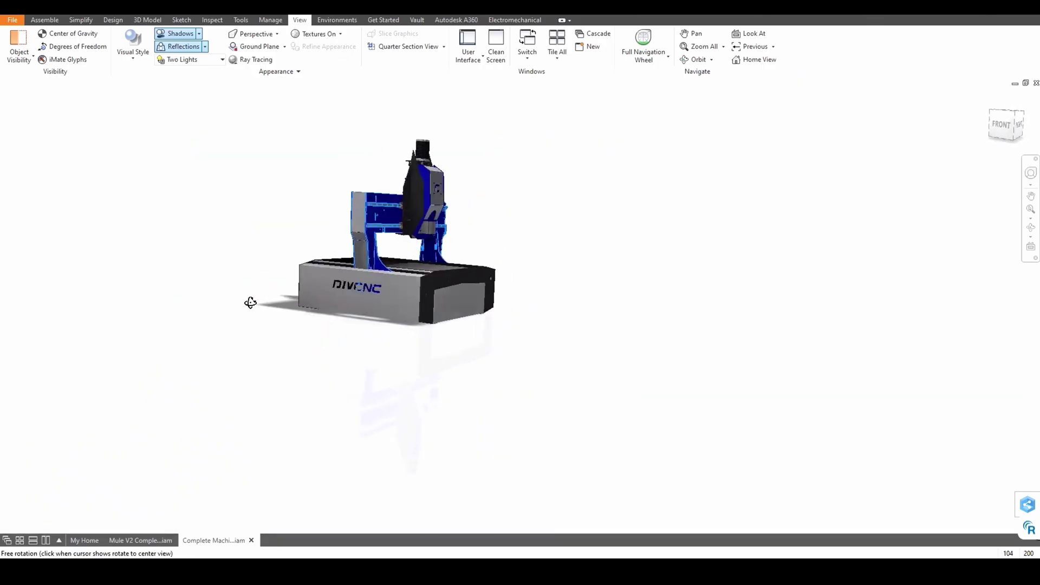
pyautogui.scroll(-3, 430, 306)
pyautogui.keyDown('shift'); pyautogui.moveTo(433, 266); pyautogui.dragTo(402, 276, button='middle'); pyautogui.keyUp('shift')
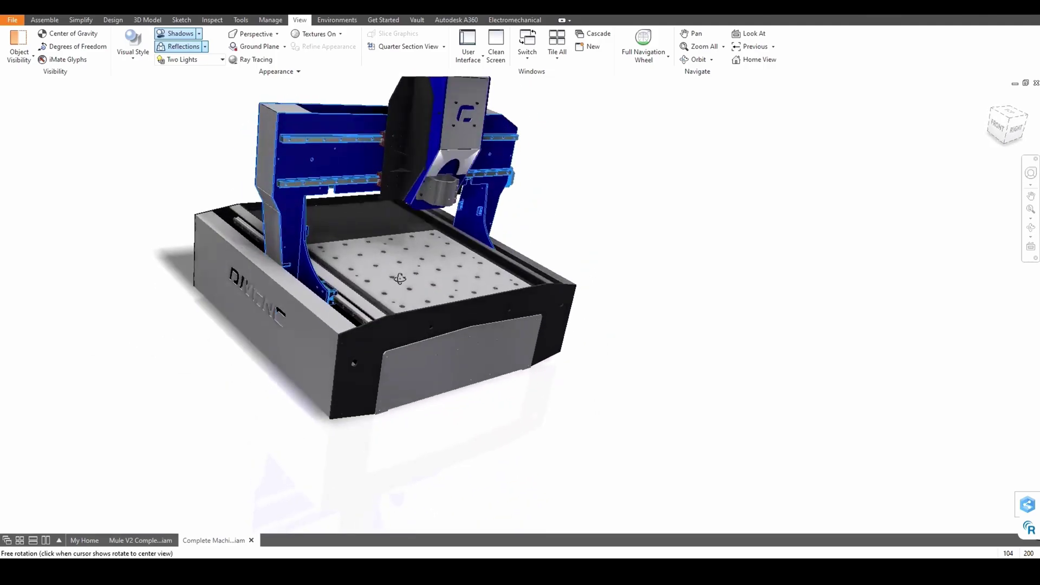
pyautogui.scroll(-3, 404, 282)
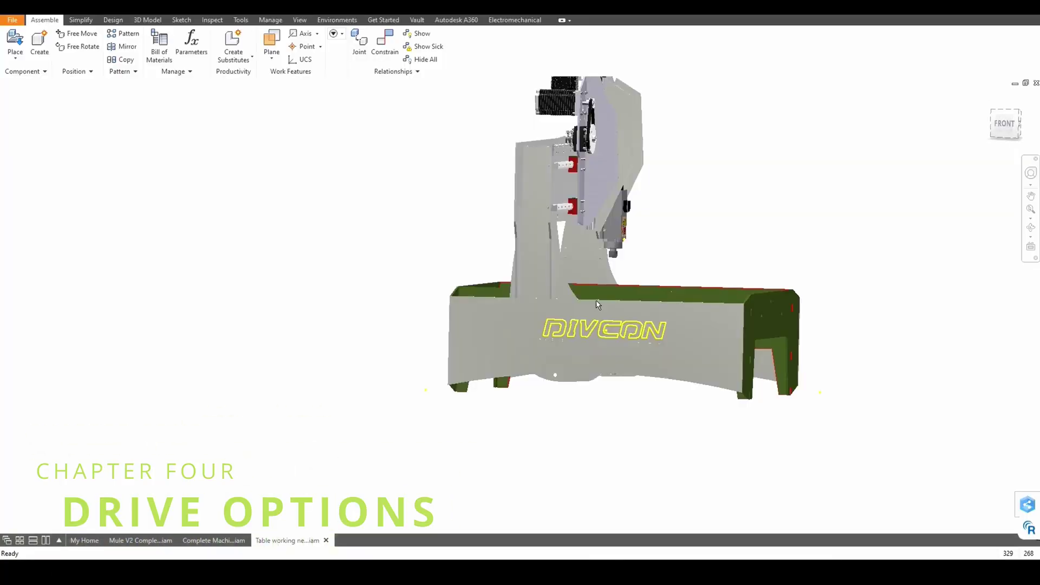
# - Orbit and zoom beneath the table to inspect the lead-screw motor
pyautogui.keyDown('shift'); pyautogui.moveTo(554, 362); pyautogui.dragTo(639, 325, button='middle'); pyautogui.keyUp('shift')
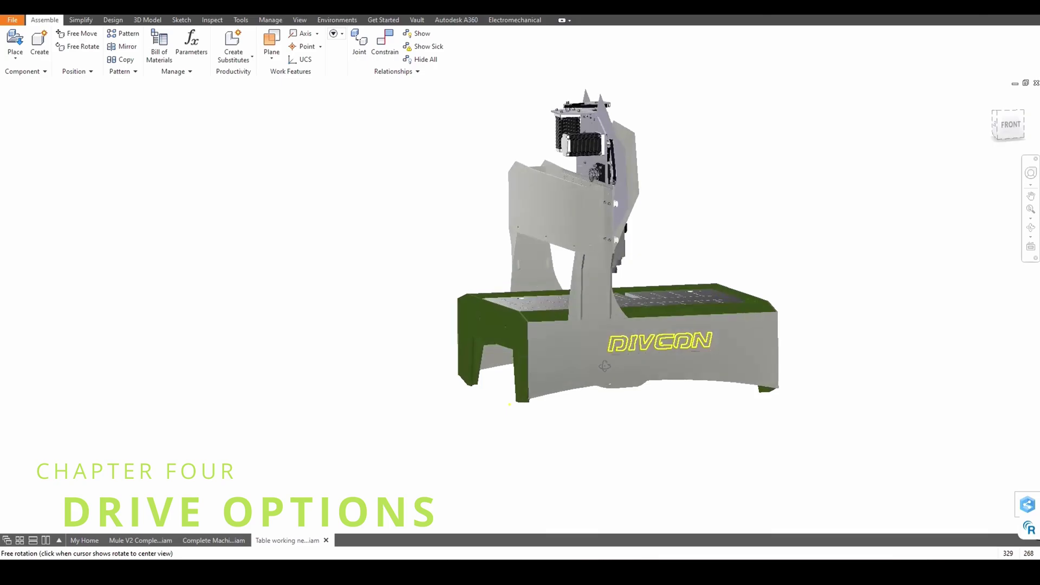
pyautogui.scroll(5, 660, 142)
pyautogui.scroll(6, 599, 189)
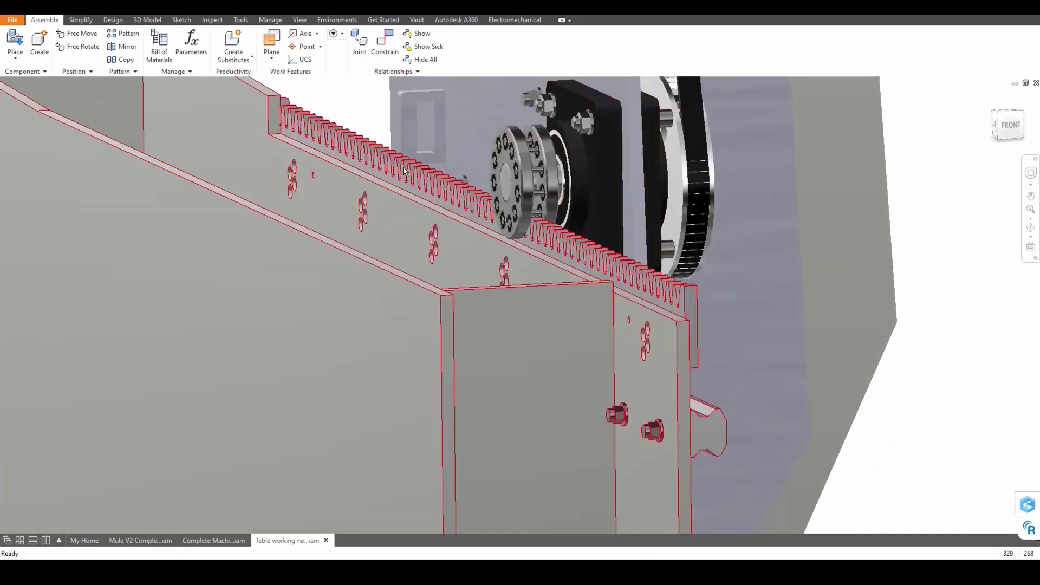
pyautogui.scroll(-8, 752, 287)
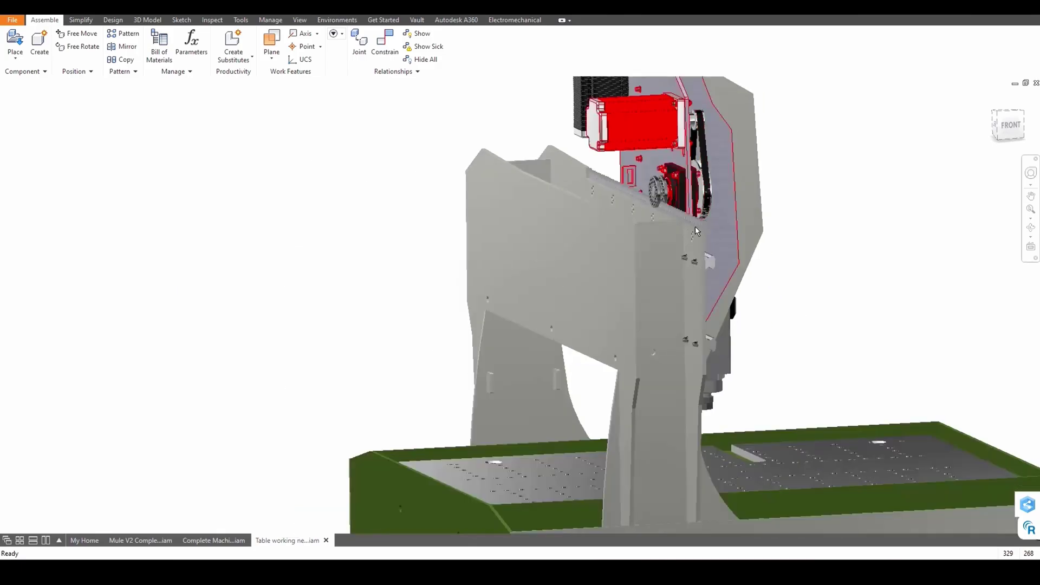
pyautogui.keyDown('shift'); pyautogui.moveTo(602, 326); pyautogui.dragTo(605, 400, button='middle'); pyautogui.keyUp('shift')
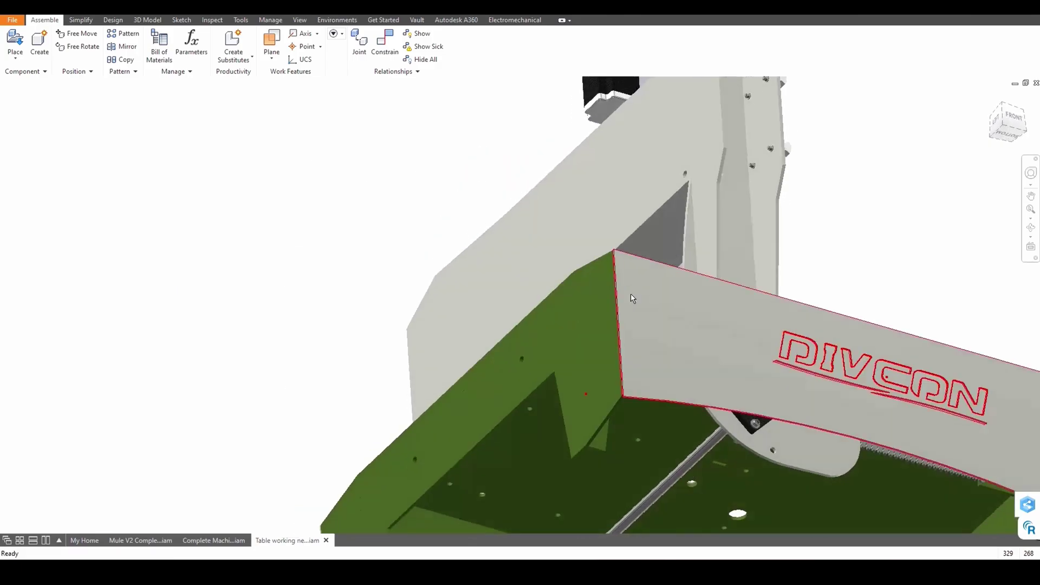
pyautogui.scroll(-5, 606, 410)
pyautogui.scroll(5, 605, 414)
pyautogui.scroll(2, 605, 415)
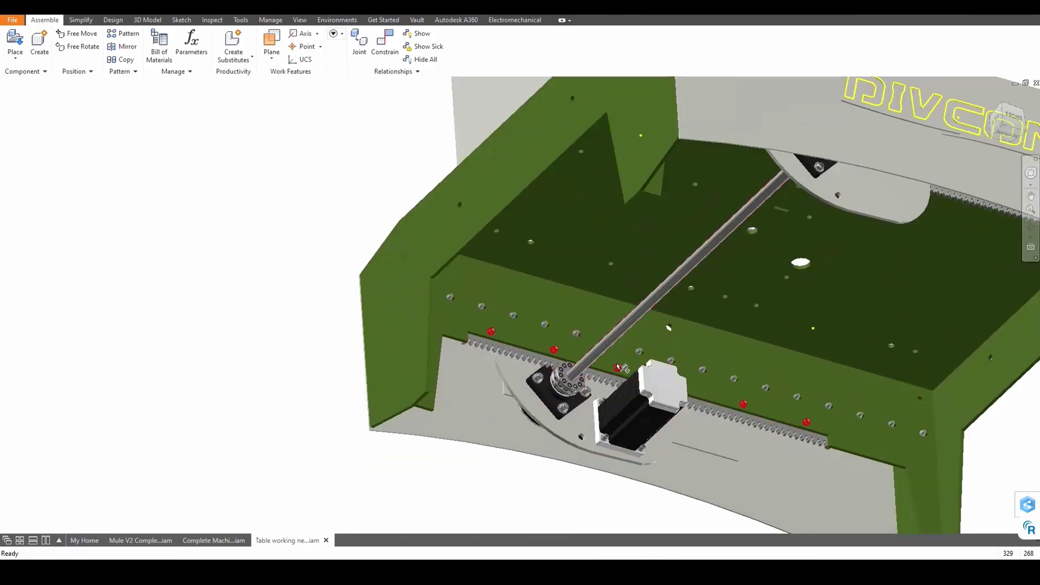
pyautogui.scroll(-8, 621, 368)
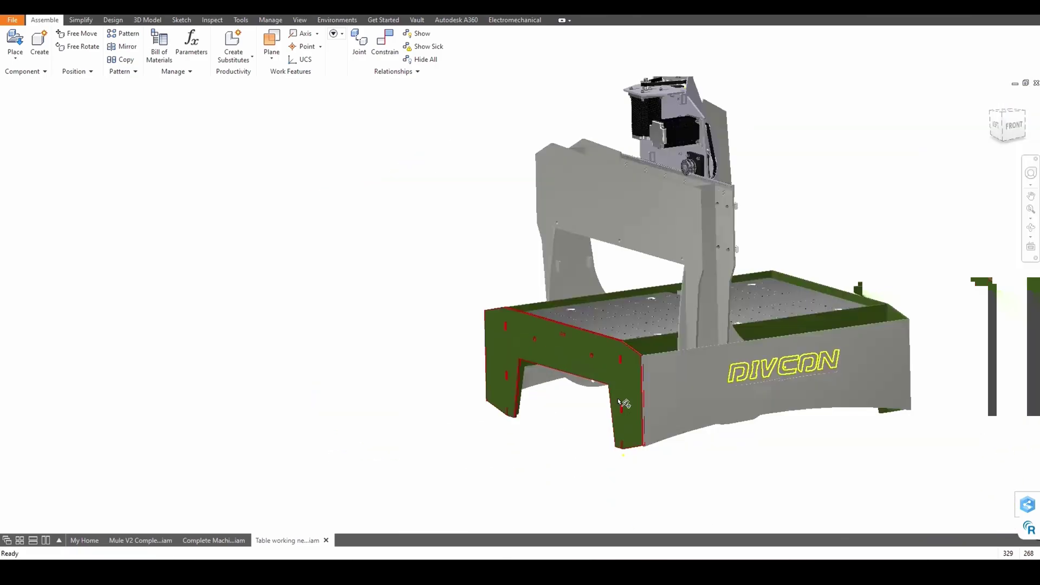
pyautogui.scroll(-2, 623, 403)
pyautogui.scroll(10, 656, 285)
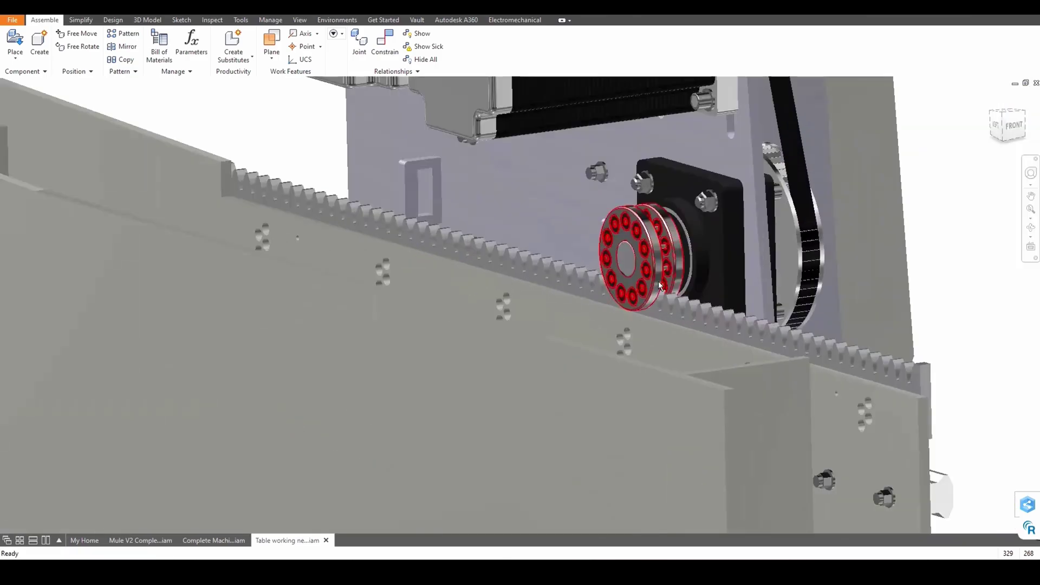
# - Zoom in on the gantry's pinion motor and belt driving along the rack
pyautogui.keyDown('shift'); pyautogui.moveTo(791, 229); pyautogui.dragTo(664, 265, button='middle'); pyautogui.keyUp('shift')
pyautogui.scroll(-2, 640, 254)
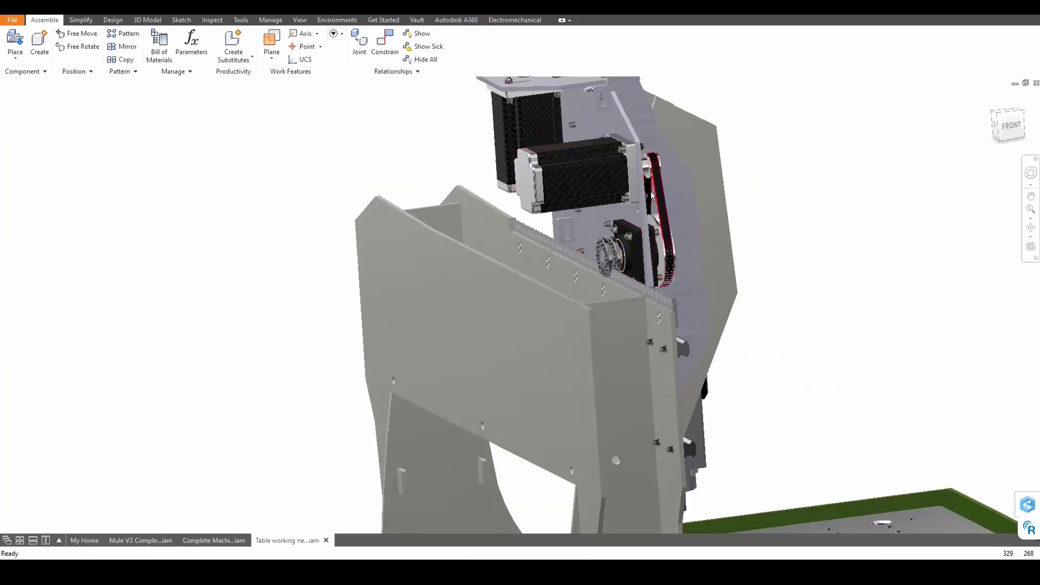
pyautogui.scroll(-4, 659, 424)
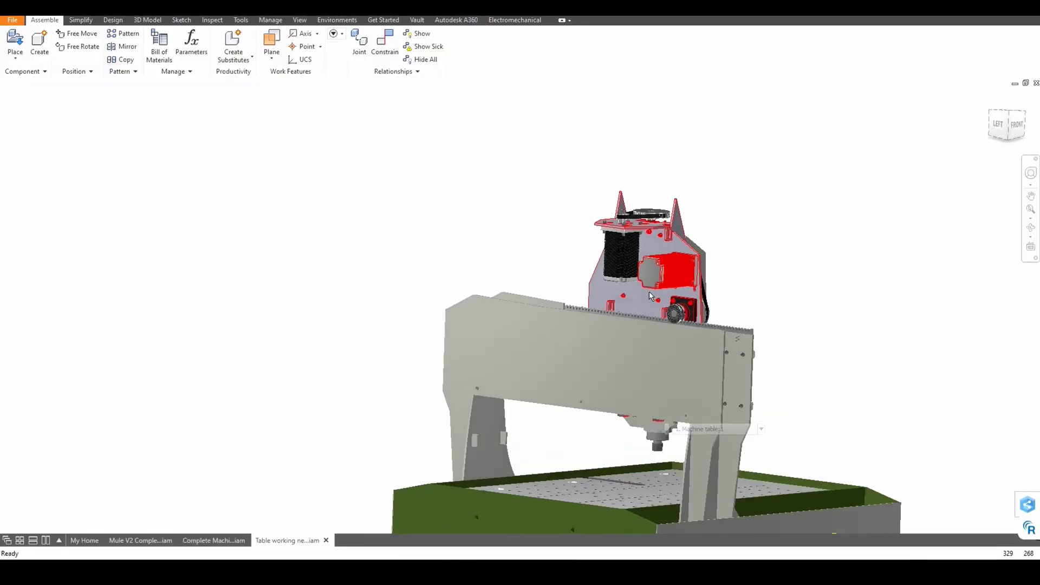
# - Study the gantry head's small-to-large pulley belt reduction, select the large pulley, then orbit out to the whole machine
pyautogui.keyDown('shift'); pyautogui.moveTo(635, 219); pyautogui.dragTo(667, 323, button='middle'); pyautogui.keyUp('shift')
pyautogui.scroll(4, 681, 359)
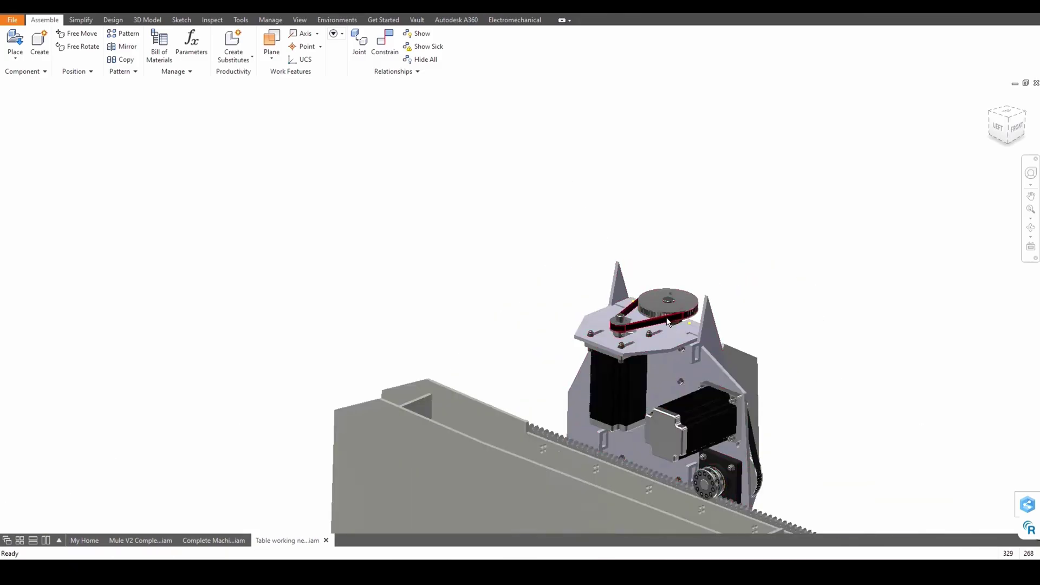
pyautogui.scroll(3, 681, 358)
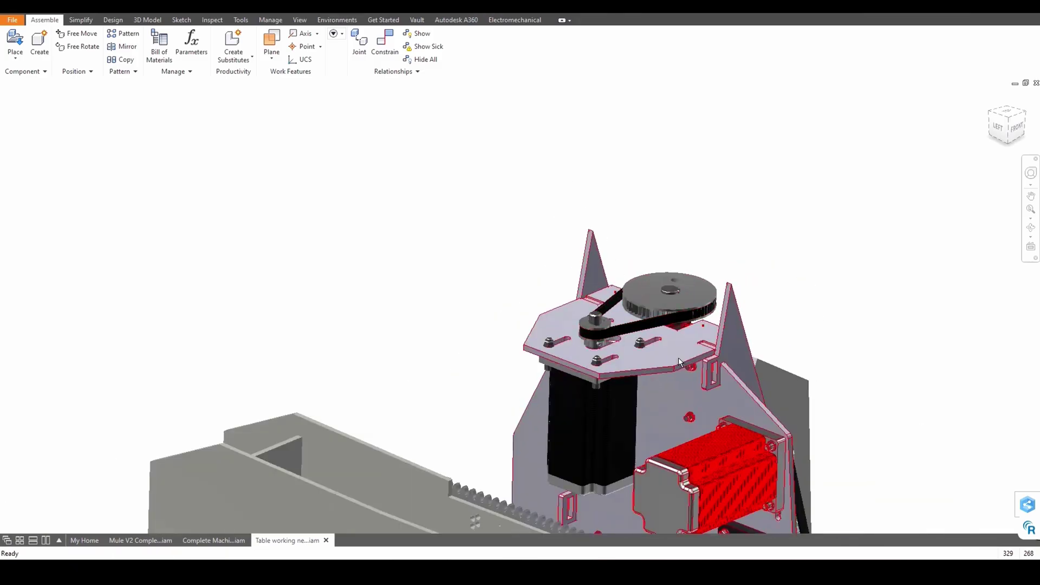
pyautogui.keyDown('shift'); pyautogui.moveTo(693, 372); pyautogui.dragTo(653, 387, button='middle'); pyautogui.keyUp('shift')
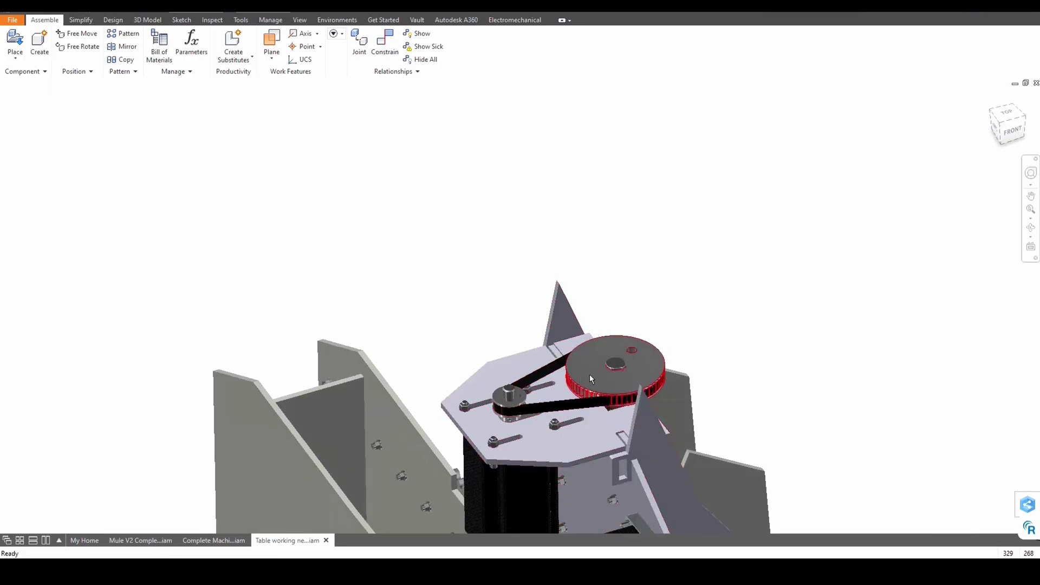
pyautogui.scroll(4, 539, 391)
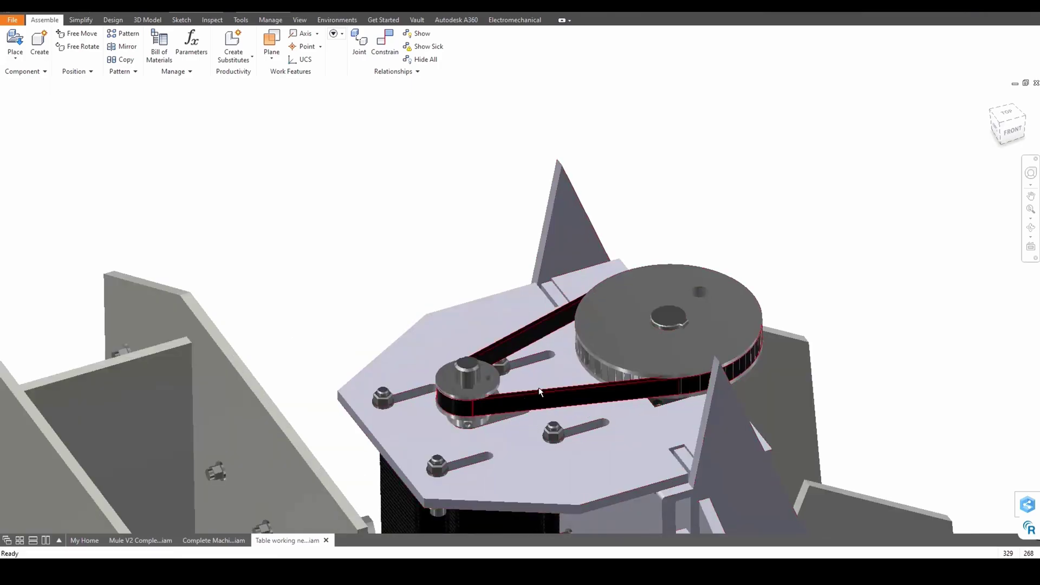
pyautogui.click(638, 357)
pyautogui.keyDown('shift'); pyautogui.moveTo(639, 358); pyautogui.dragTo(593, 446, button='middle'); pyautogui.keyUp('shift')
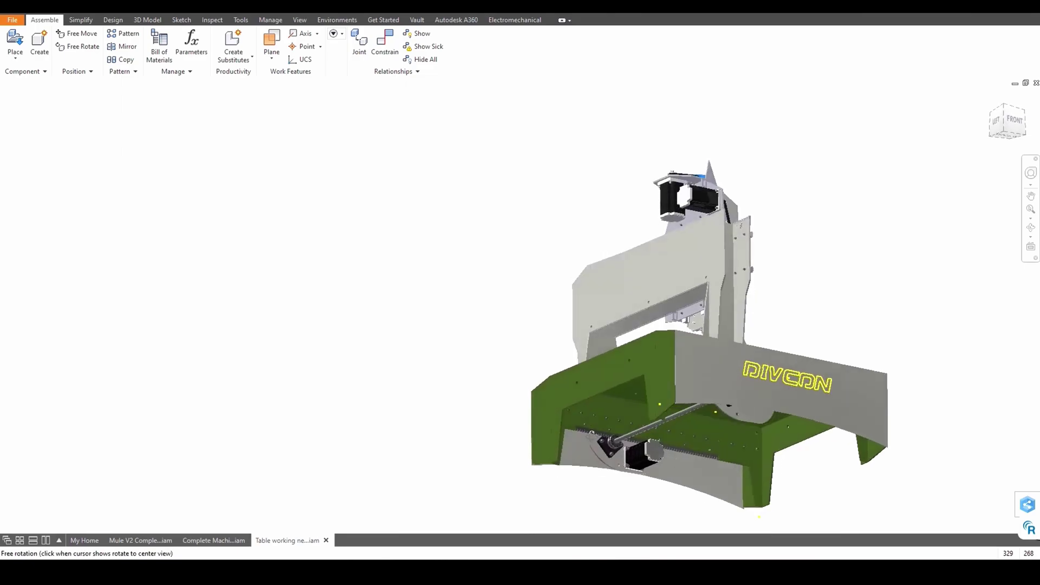